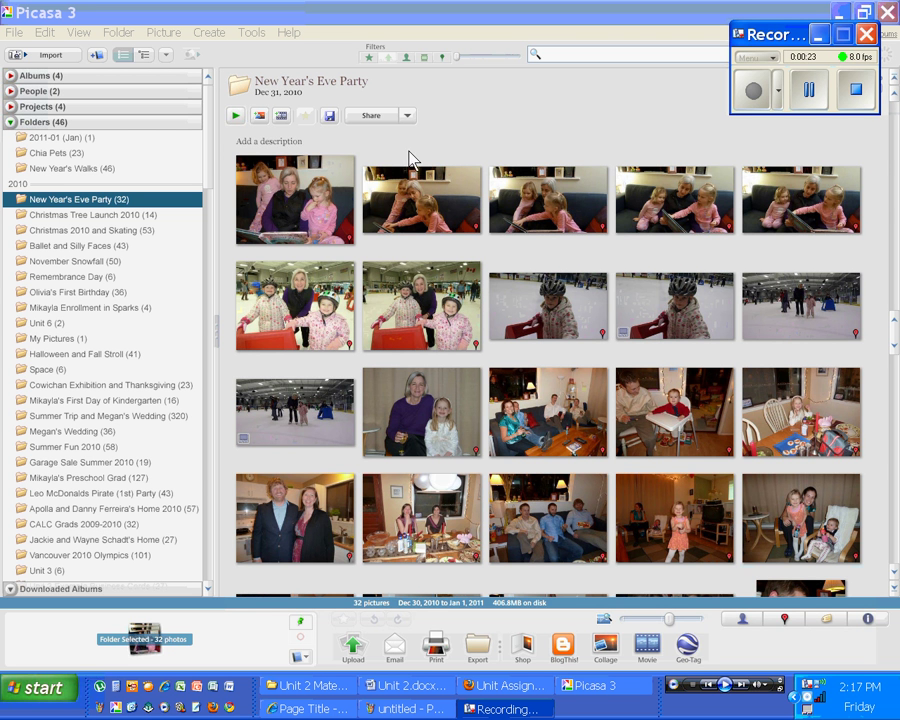
# Step: Open New Year's Walks, glance at Chia Pets, then return to New Year's Walks
pyautogui.click(62, 170)
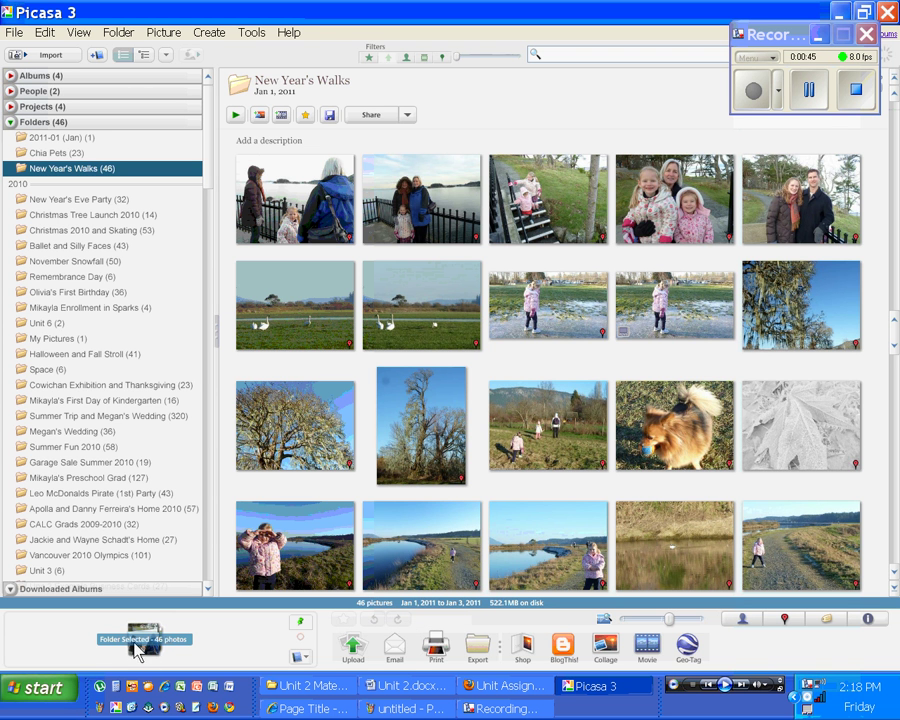
pyautogui.click(60, 155)
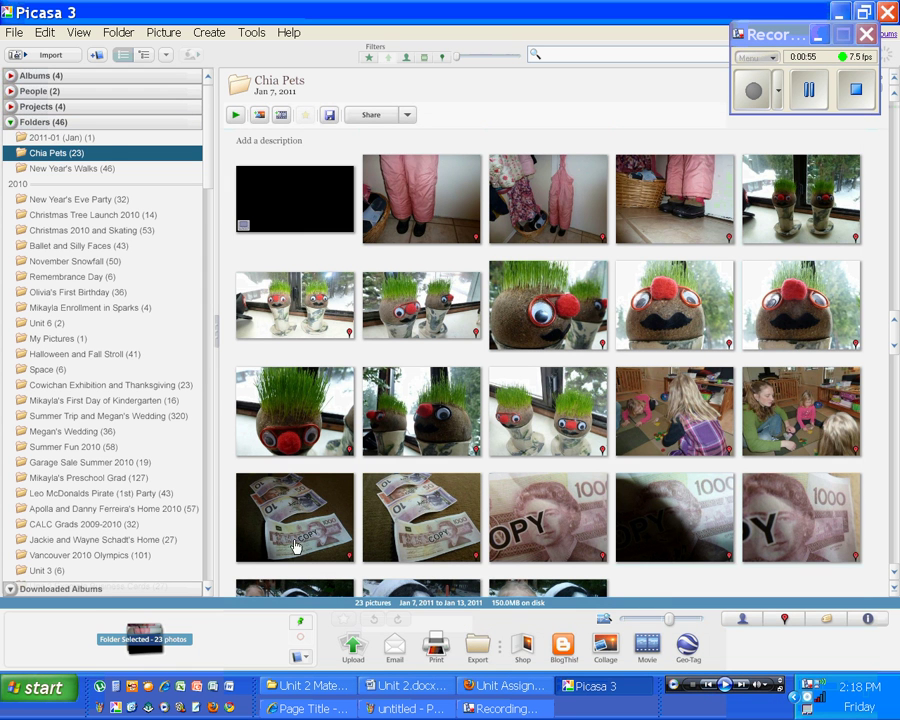
pyautogui.click(62, 169)
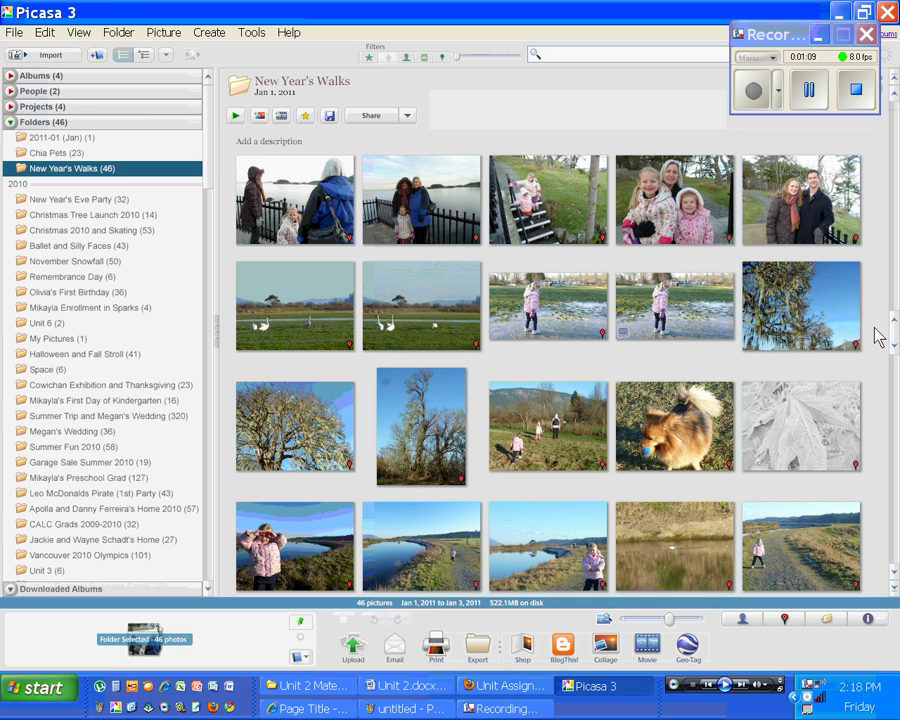
# Step: Select the five second-row photos and pin them as held items in the tray
pyautogui.moveTo(878, 336); pyautogui.dragTo(317, 311)
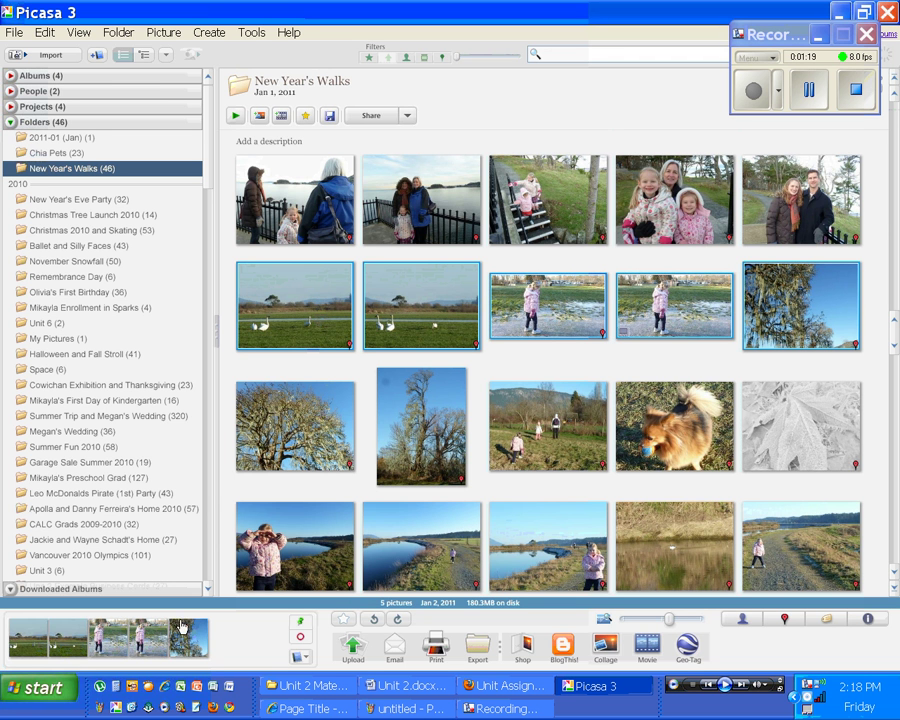
pyautogui.click(302, 632)
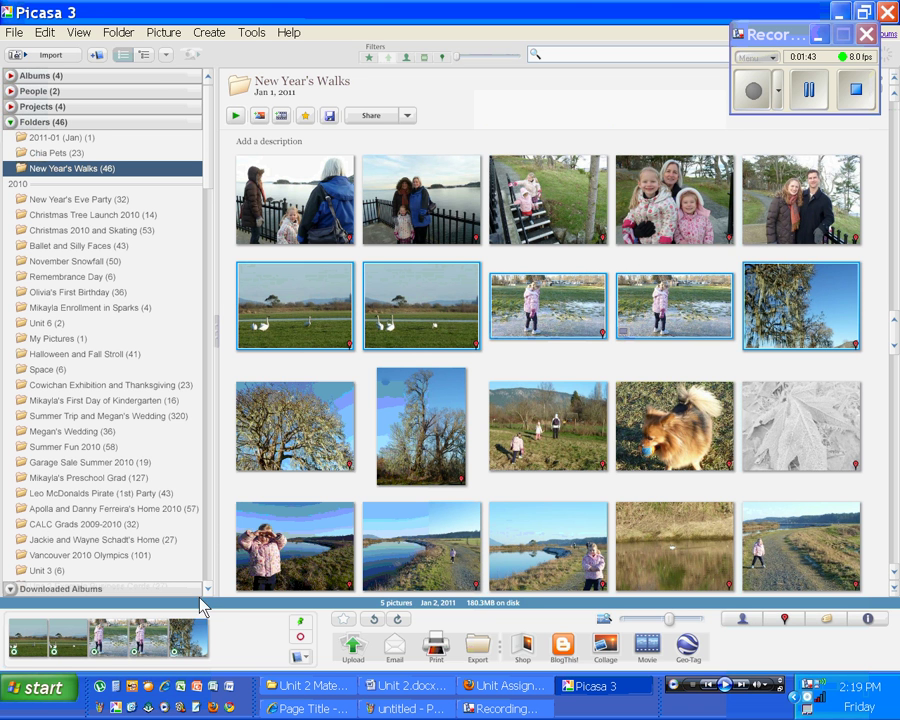
# Step: Remove the fourth tray item (puddle clip) and the first (swan photo) from the tray
pyautogui.click(148, 646)
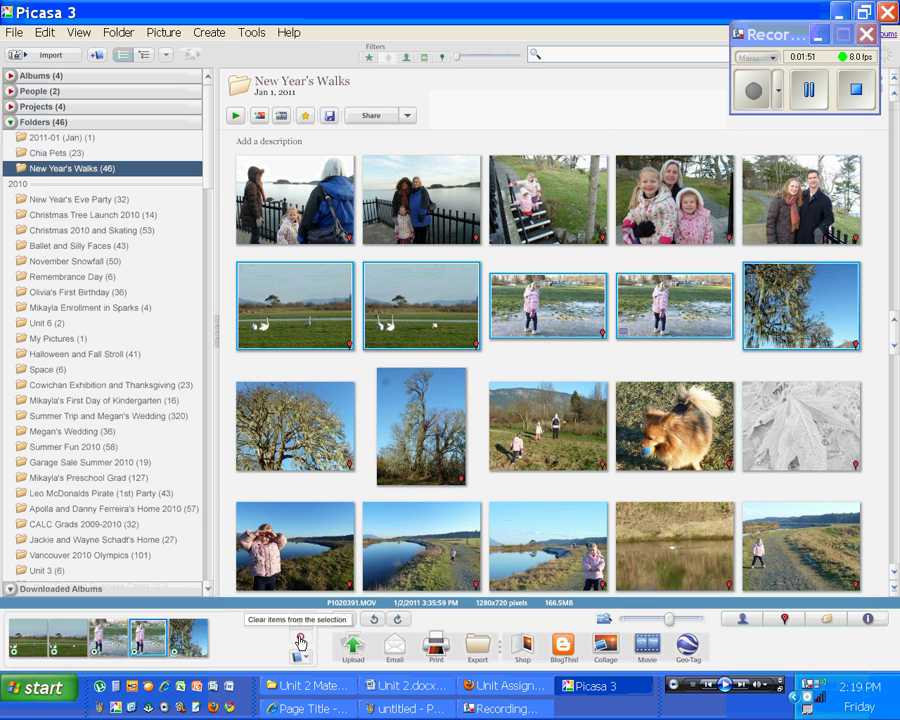
pyautogui.click(300, 642)
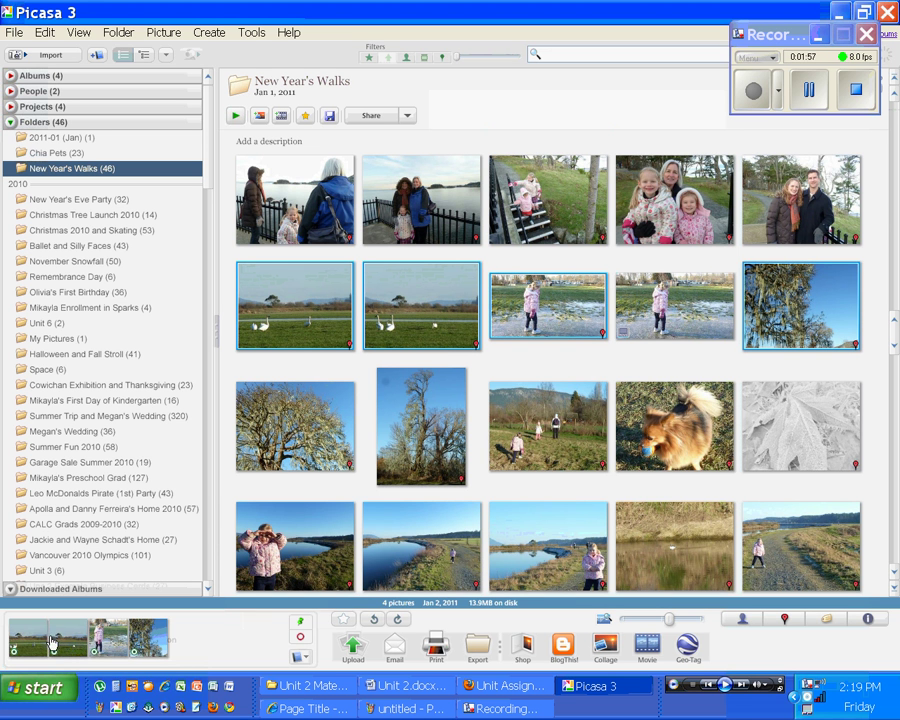
pyautogui.click(40, 646)
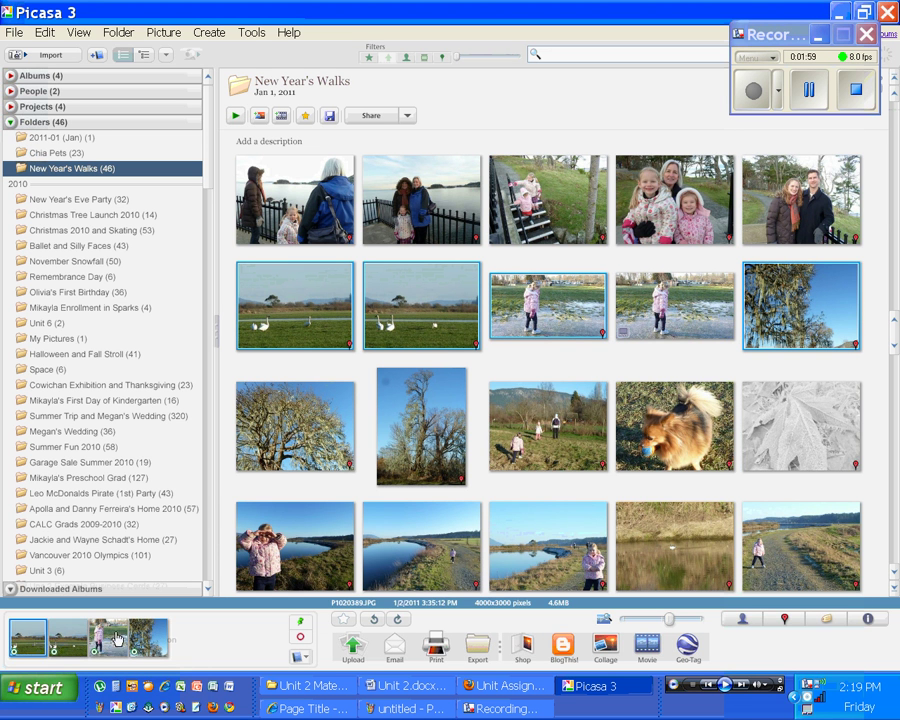
pyautogui.click(297, 643)
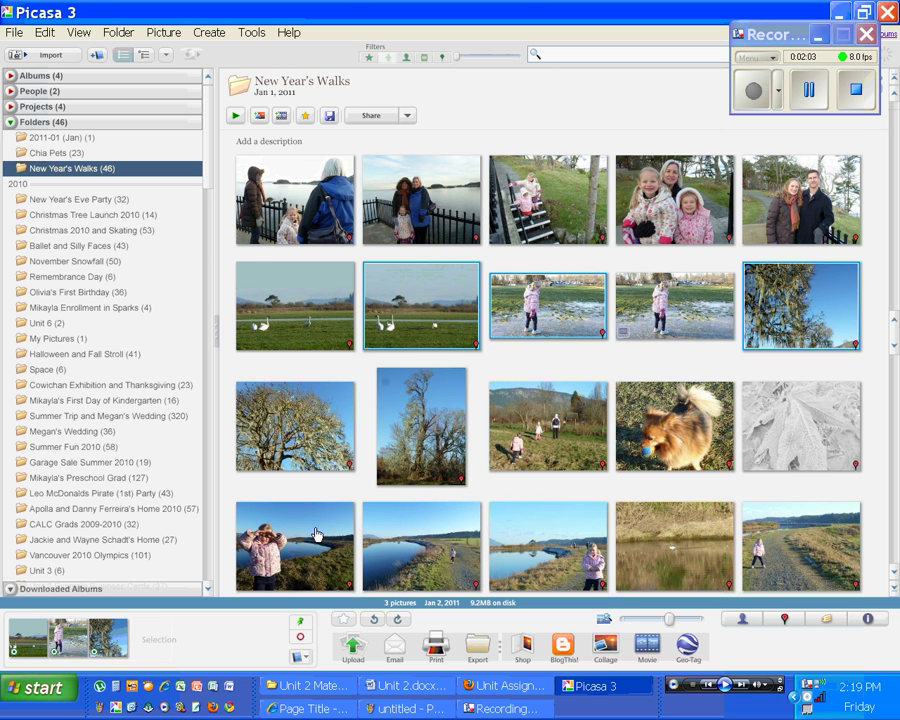
# Step: Add the bare-tree, stairs, dog and girl-at-water photos to the tray
pyautogui.click(327, 432)
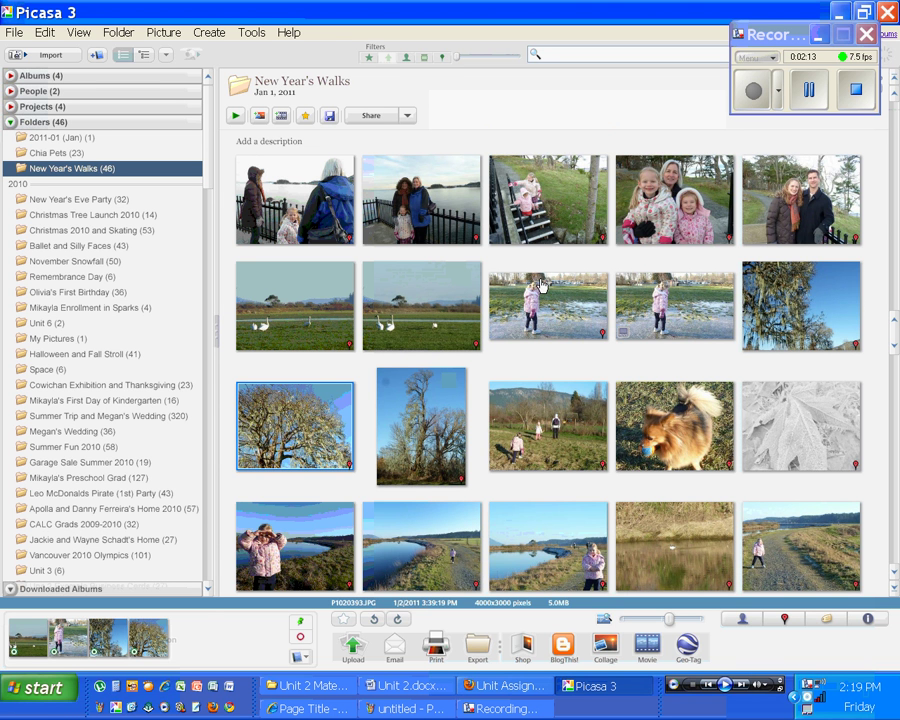
pyautogui.keyDown('ctrl'); pyautogui.click(543, 216); pyautogui.keyUp('ctrl')
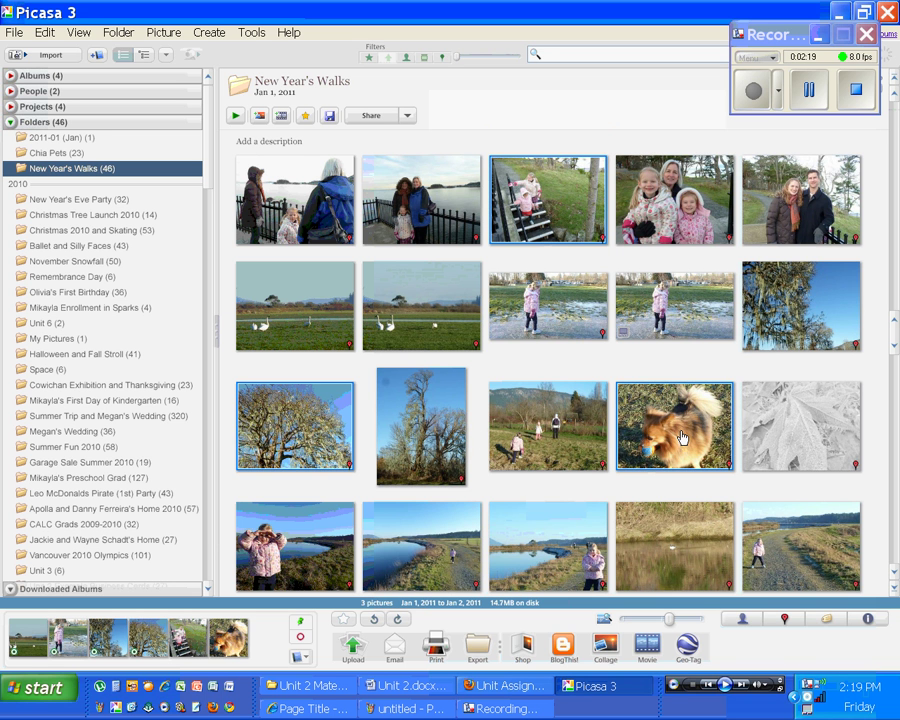
pyautogui.keyDown('ctrl'); pyautogui.click(633, 459); pyautogui.keyUp('ctrl')
pyautogui.keyDown('ctrl'); pyautogui.click(288, 571); pyautogui.keyUp('ctrl')
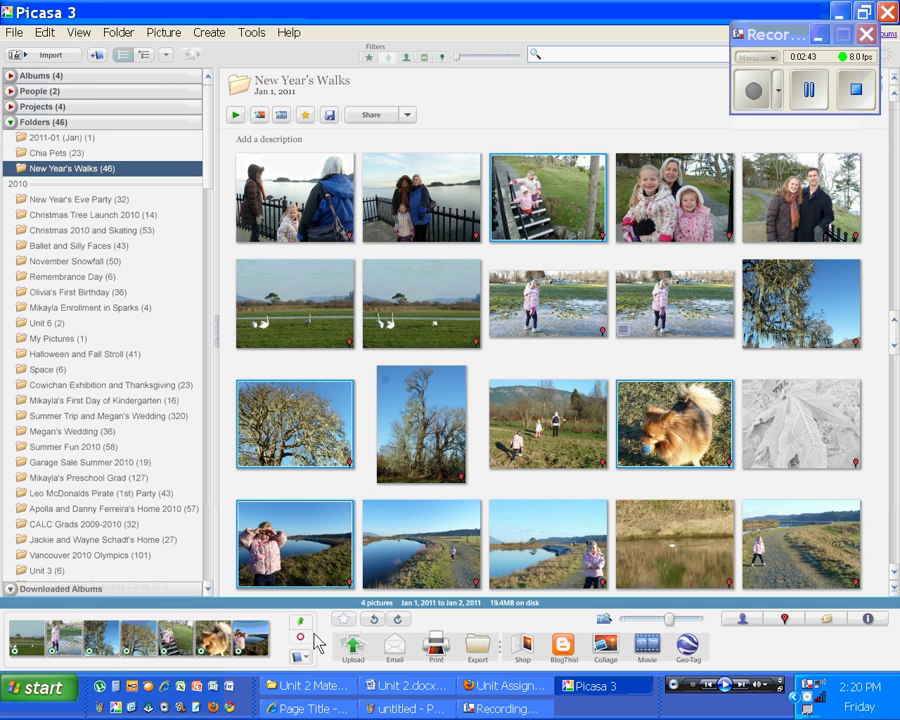
# Step: Clear all seven photos from the tray, confirming with Clear Tray
pyautogui.click(298, 641)
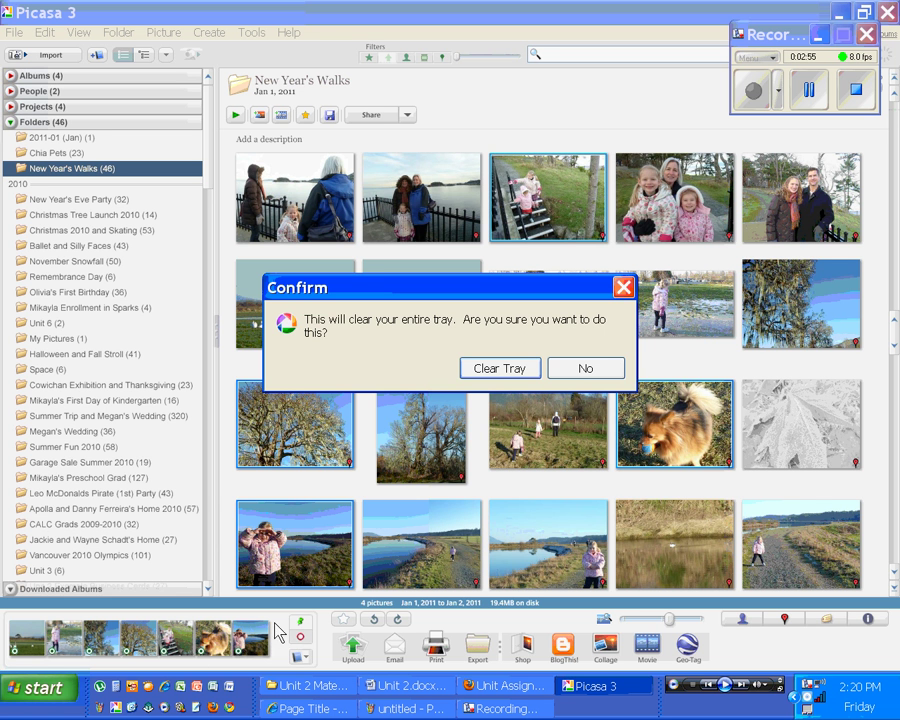
pyautogui.click(515, 369)
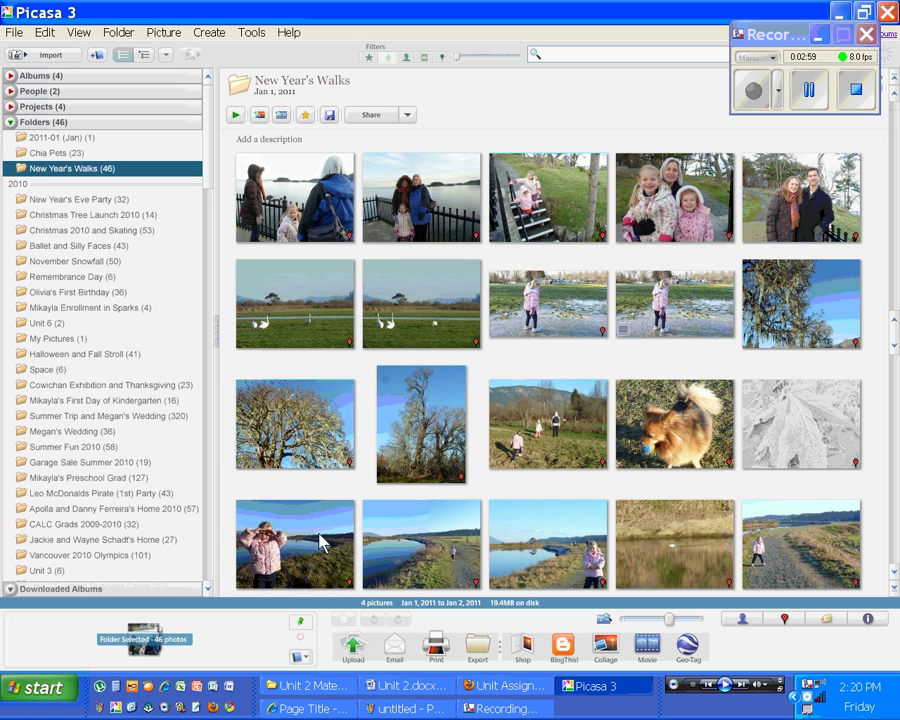